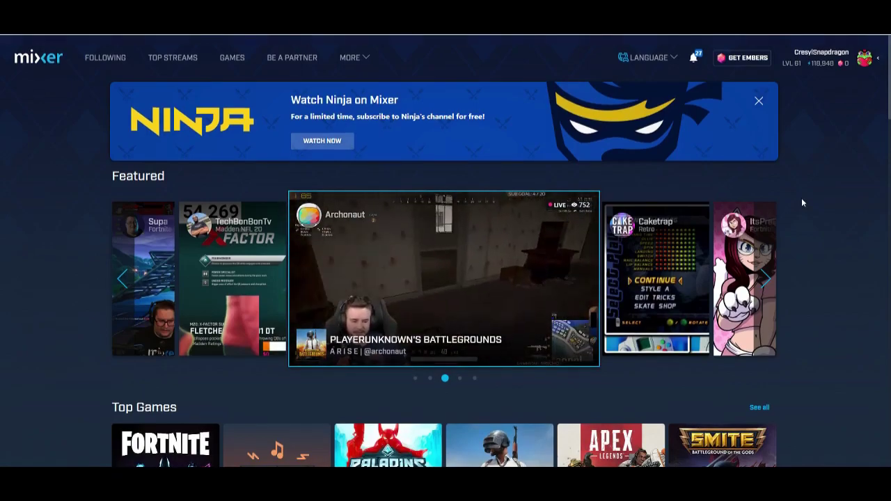
Go to the Developer Lab's MixPlay Projects page from the account menu.
left_click(863, 59)
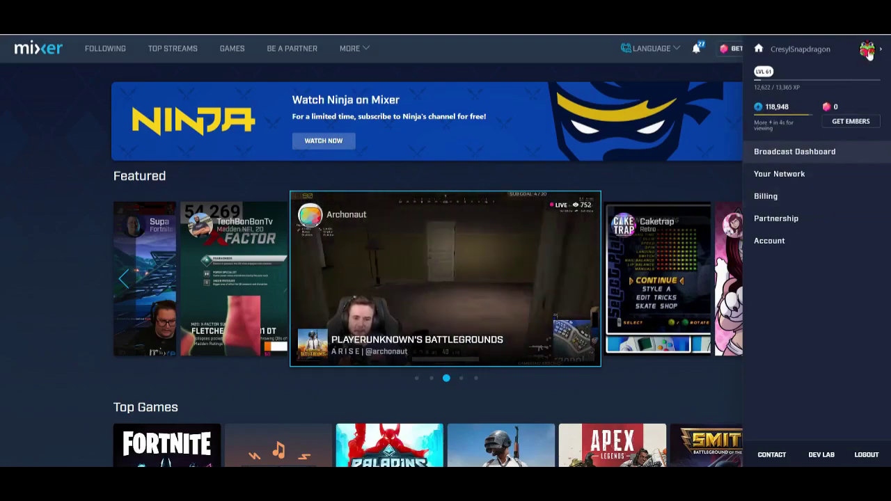
left_click(822, 455)
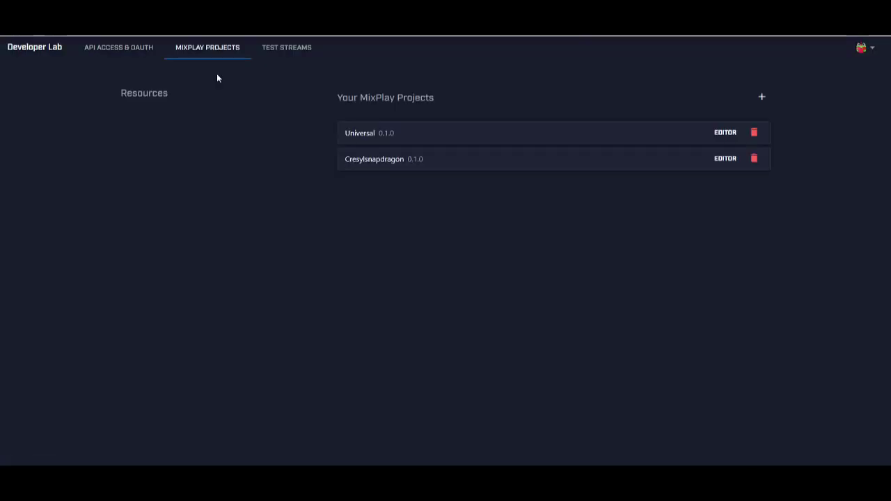
Create a MixPlay project titled 'Tutorial' with IRL as its game.
left_click(764, 99)
left_click(405, 251)
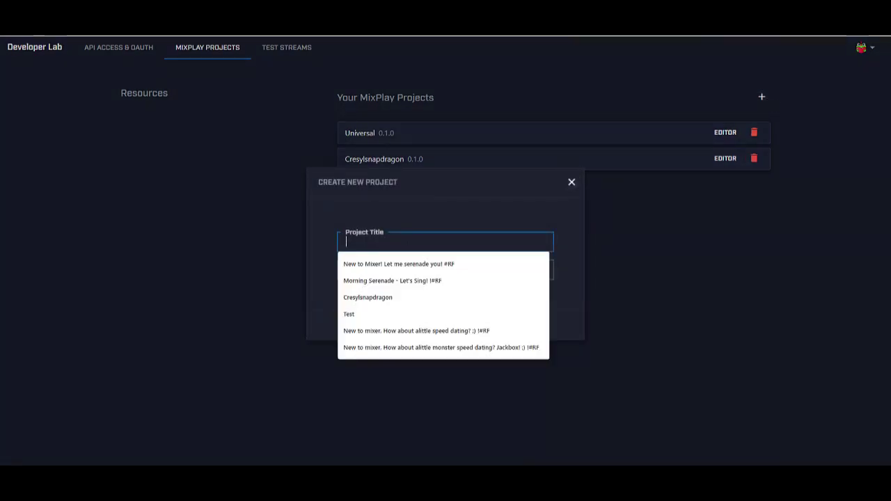
type("Tutorial")
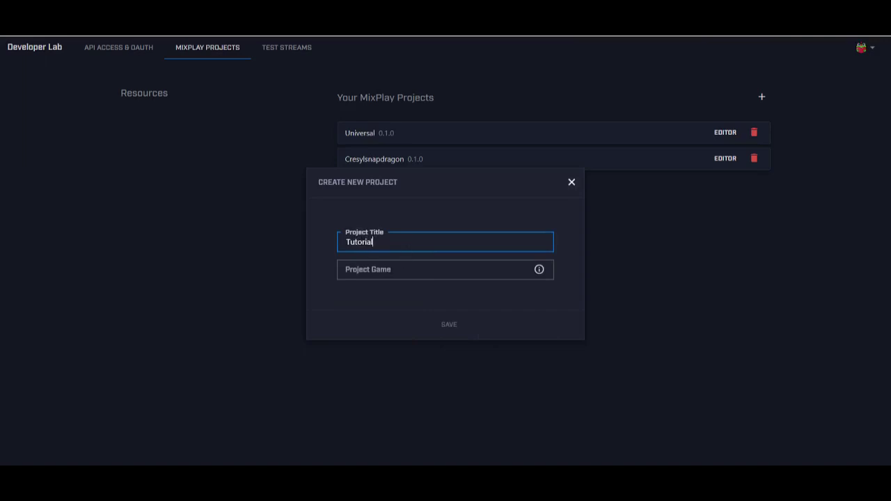
left_click(432, 270)
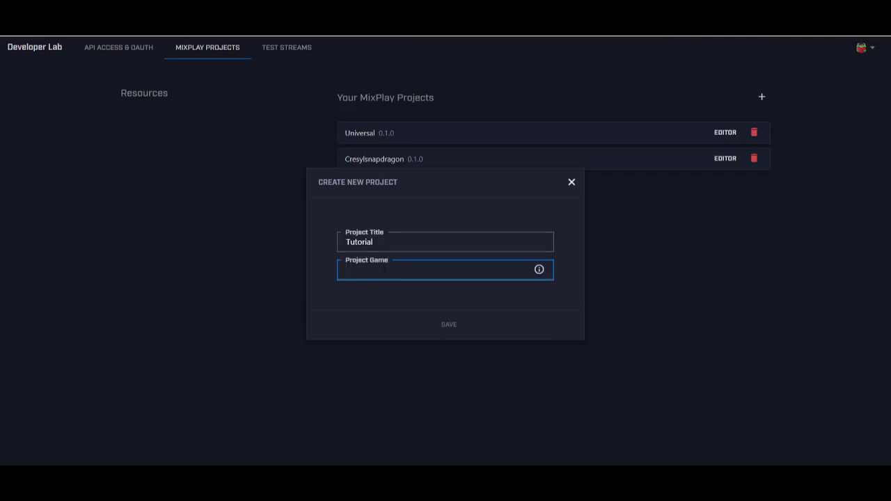
type("O")
key("BackSpace")
type("OR")
key("BackSpace")
key("BackSpace")
type("IRL")
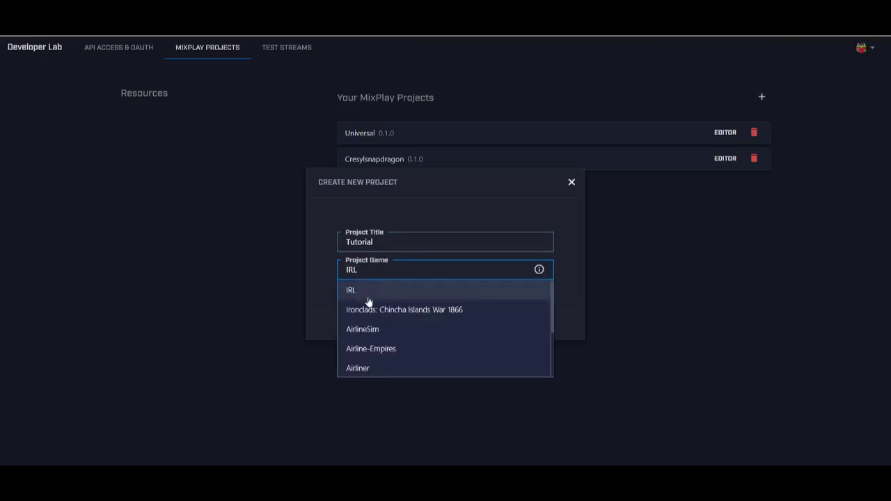
left_click(369, 302)
left_click(438, 324)
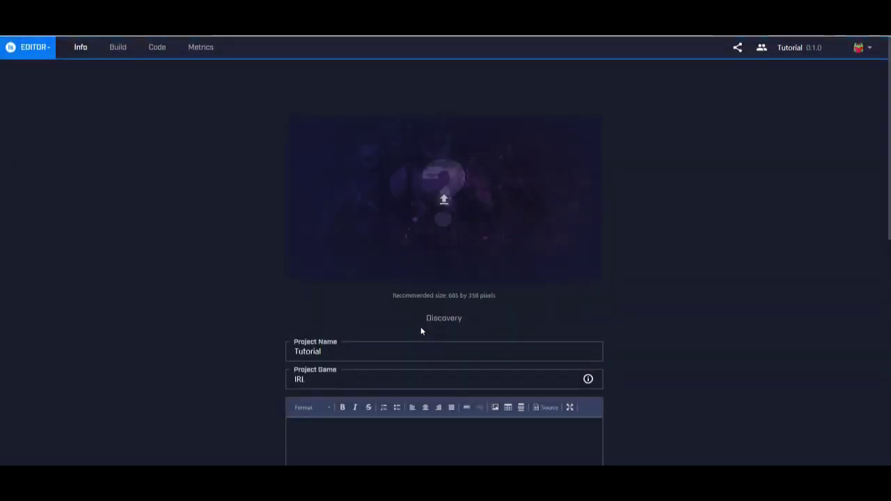
Review the Tutorial project's Info page, then move to its Build page.
scroll(421, 330, "down", 2)
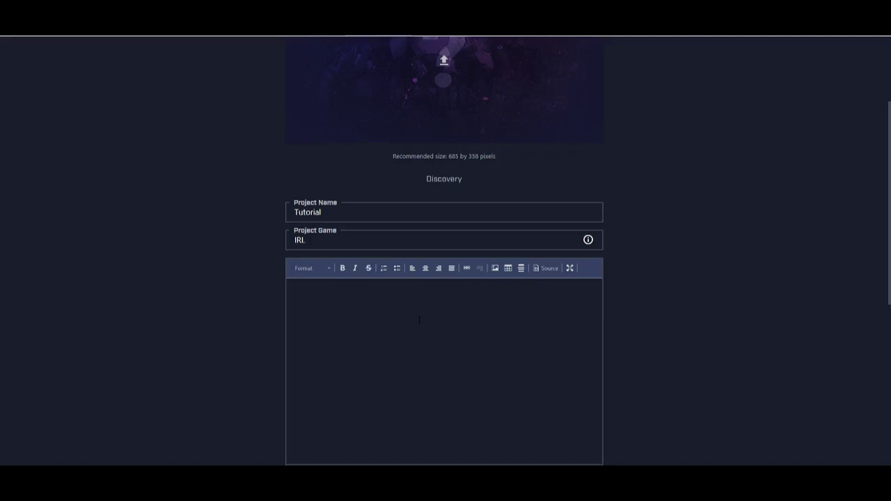
scroll(418, 320, "up", 2)
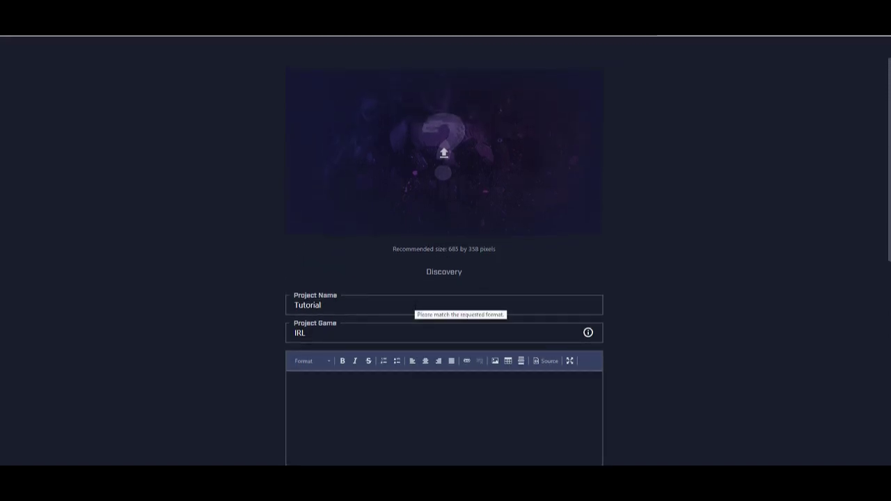
scroll(418, 304, "up", 1)
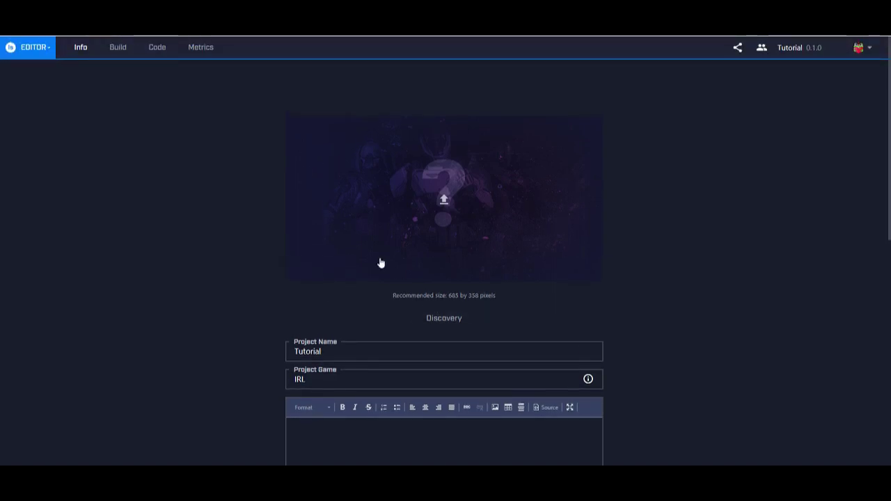
left_click(117, 49)
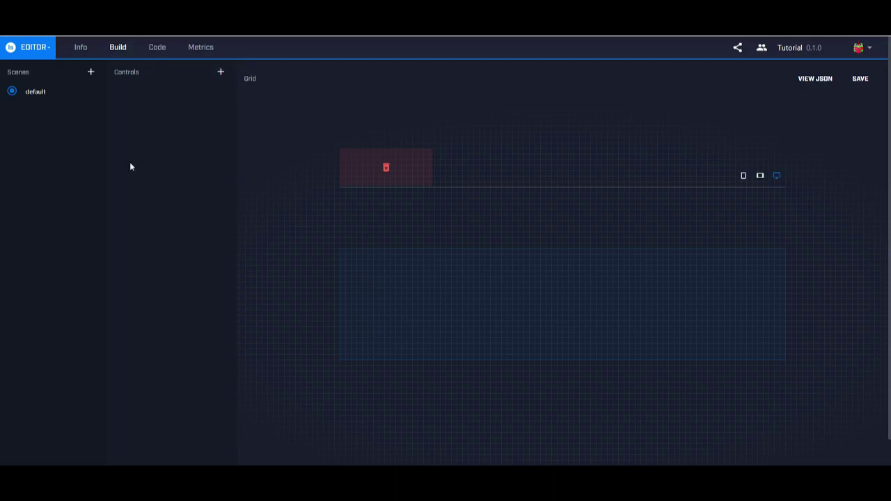
Add a scene named 'GIFs' beside the default scene.
left_click(89, 72)
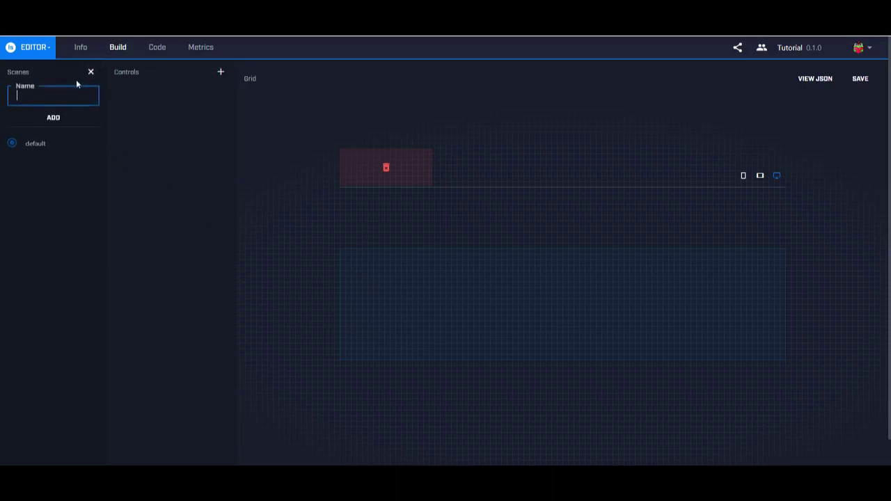
type("GIFs")
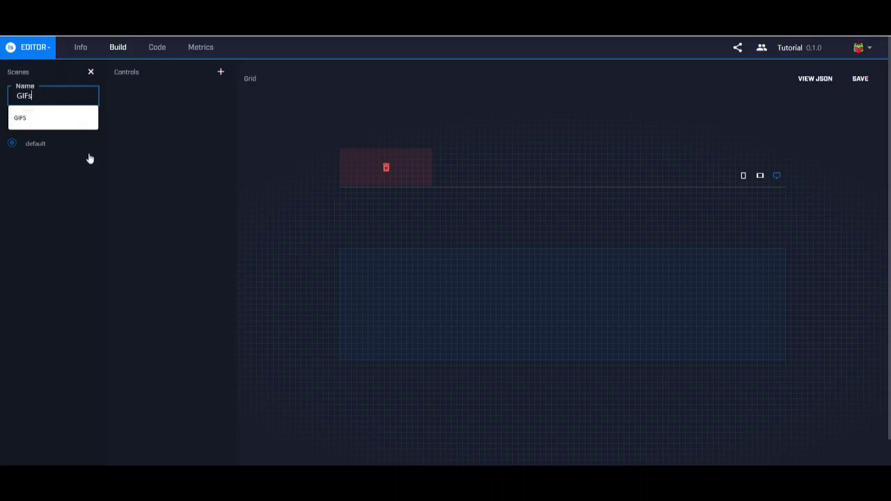
left_click(71, 156)
left_click(54, 117)
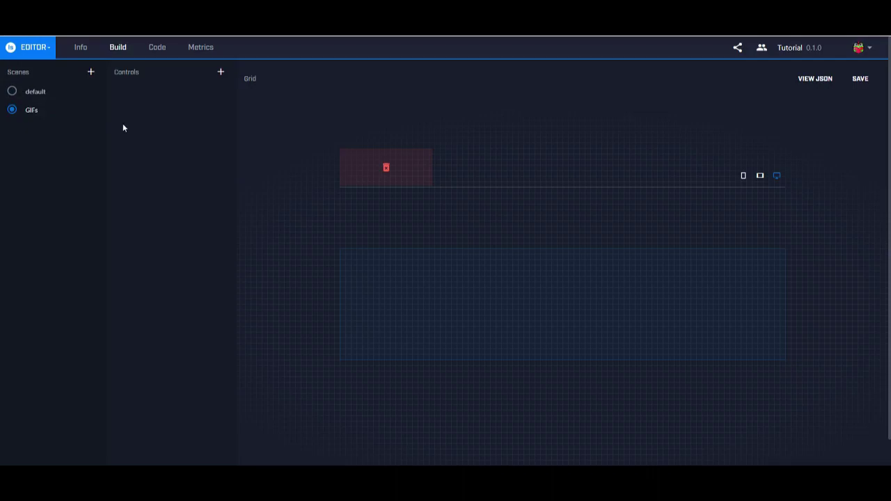
left_click(222, 76)
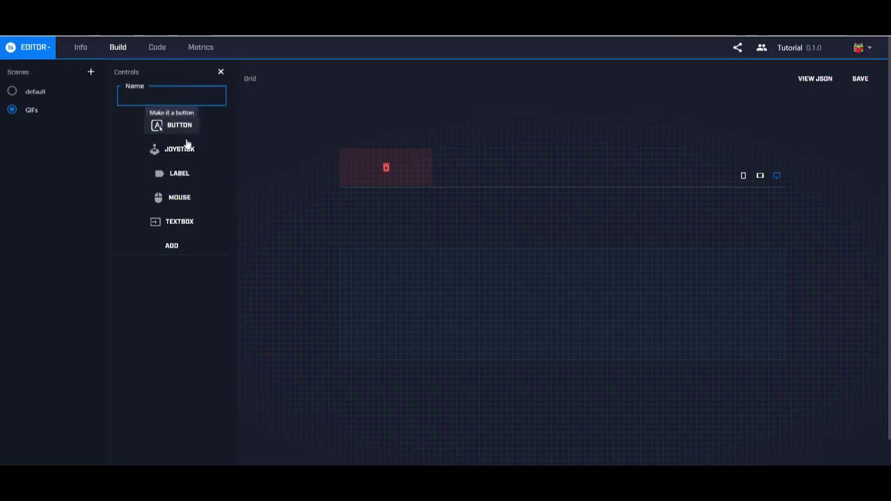
Add a LABEL control named 'Social Media' to the GIFs scene.
left_click(185, 173)
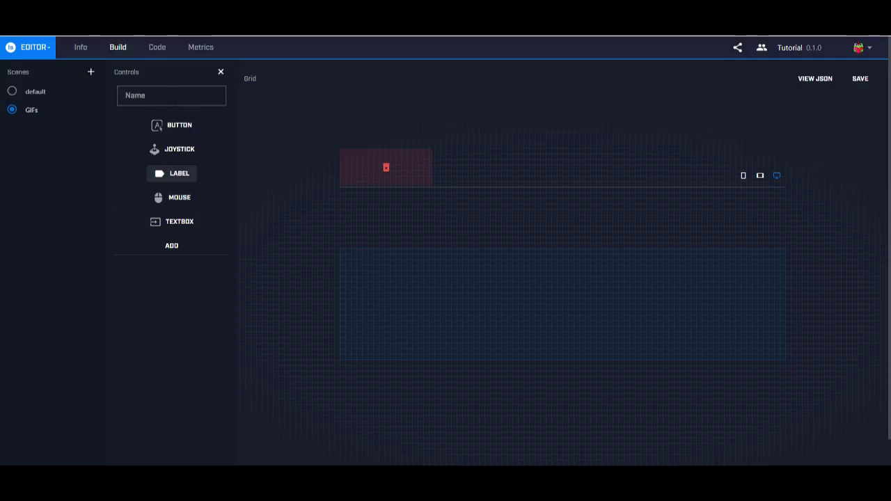
left_click(172, 95)
type("Social Media")
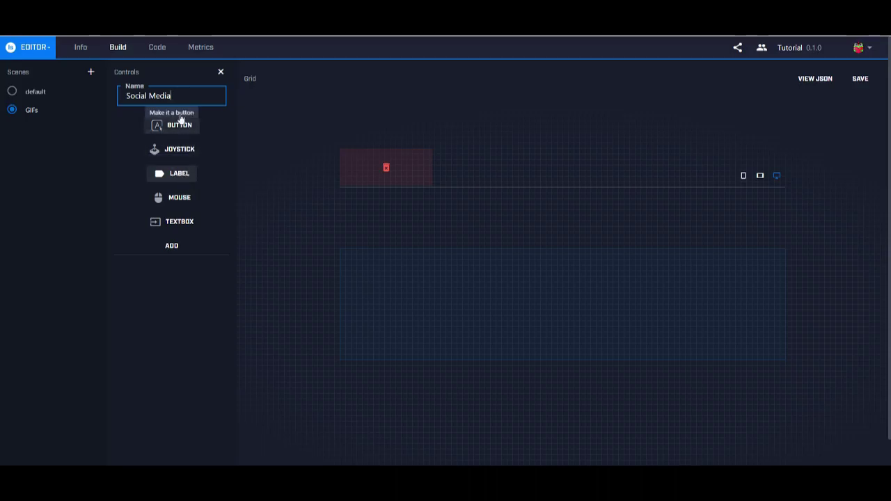
left_click(189, 177)
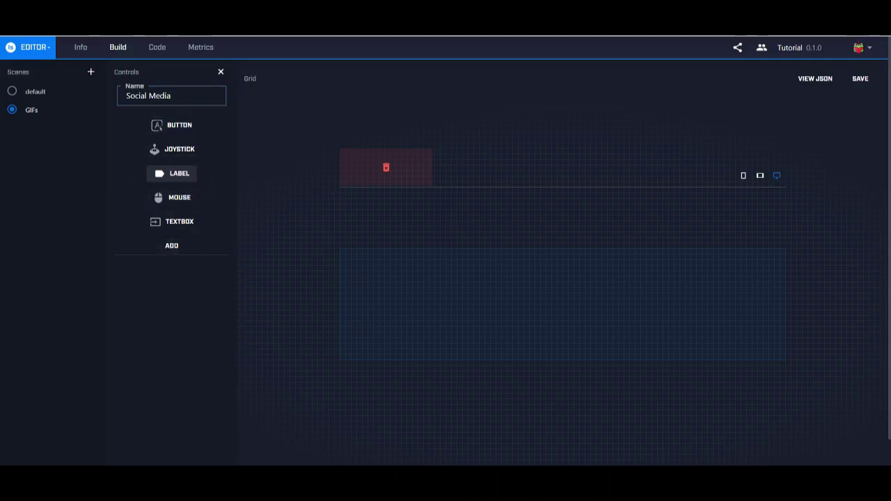
left_click(173, 247)
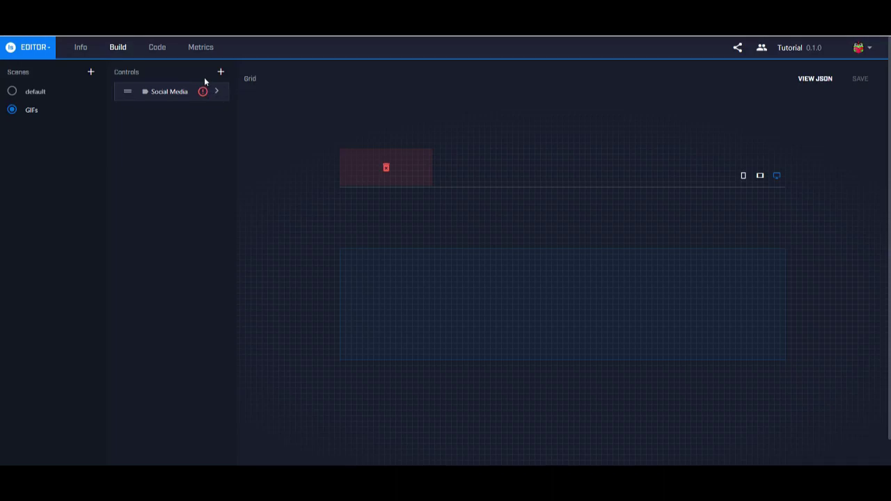
Set the Social Media label's text to 'Social Media' and text colour to #6a086f.
left_click(216, 92)
left_click(267, 122)
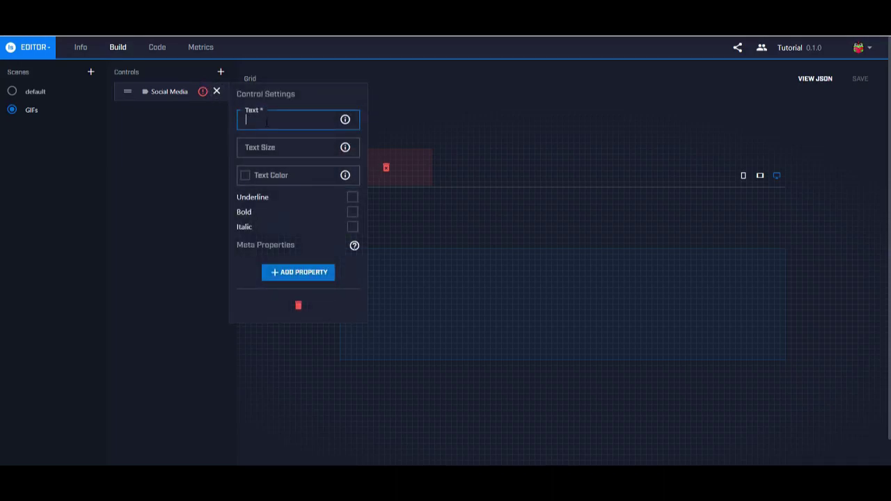
type("Social medi")
key("BackSpace")
key("BackSpace")
key("BackSpace")
key("BackSpace")
type("Media")
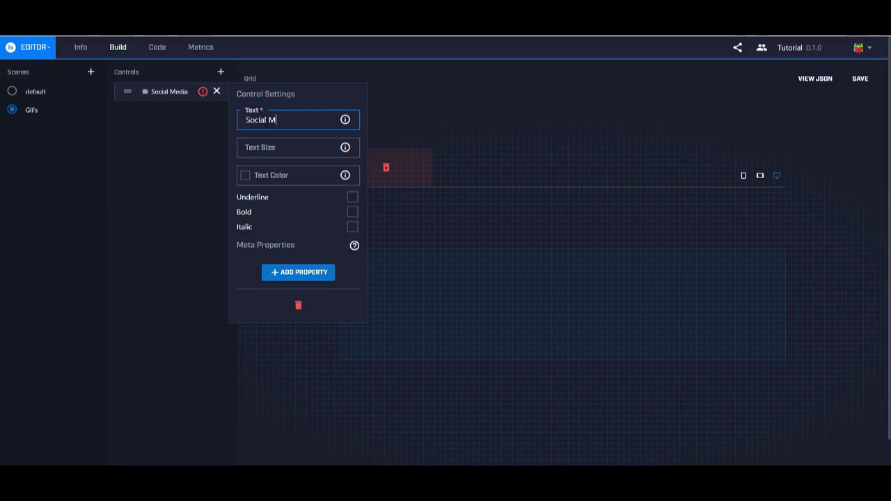
left_click(266, 148)
left_click(249, 176)
type("#6a086f")
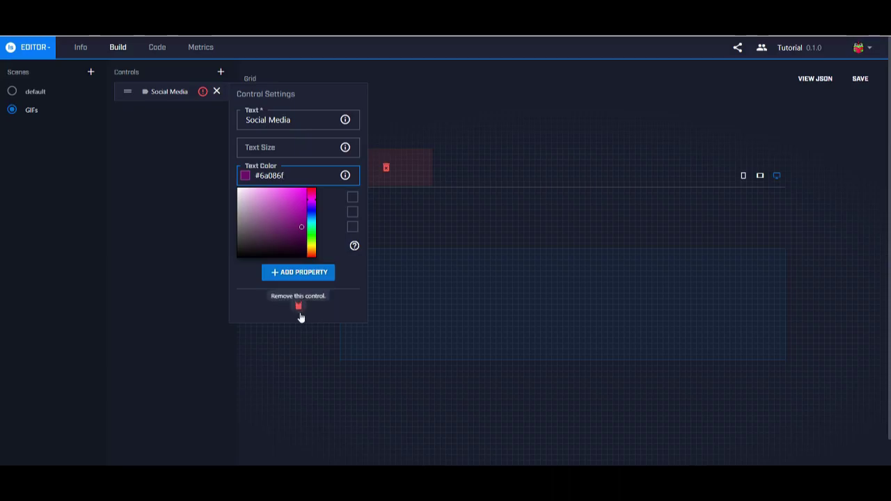
left_click(217, 92)
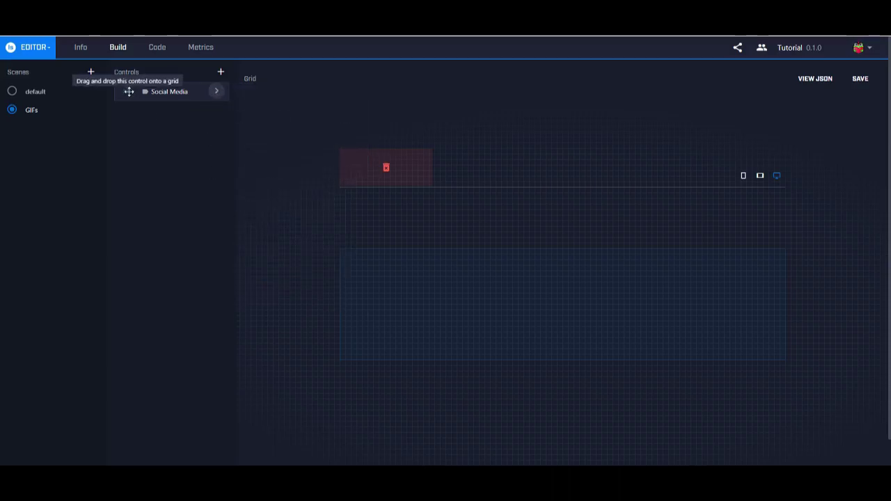
Place the Social Media label at the upper left of the GIFs grid.
left_click_drag(130, 93, 435, 269)
left_click_drag(364, 273, 351, 271)
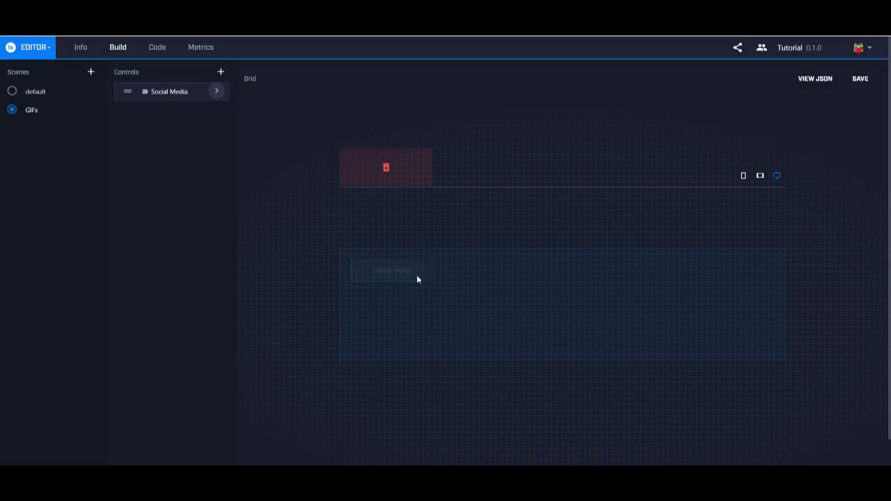
left_click(429, 280)
left_click(396, 282)
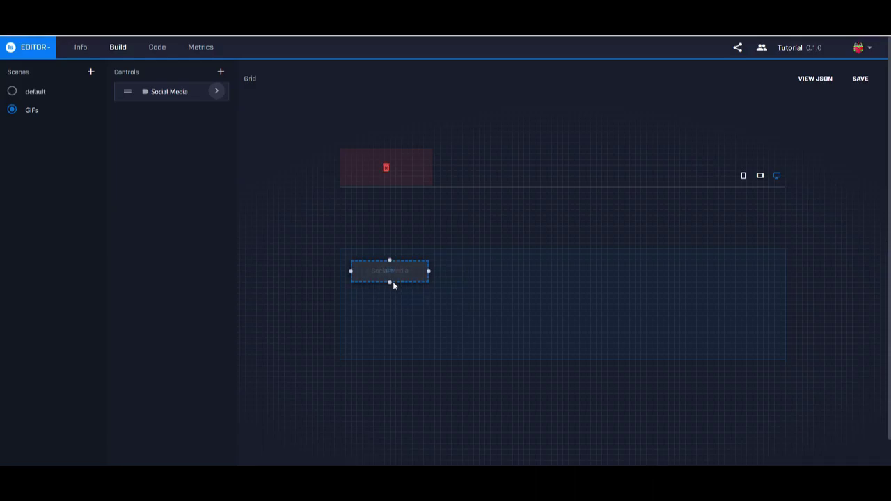
left_click(263, 126)
Add a BUTTON control named 'Twitter' to the GIFs scene.
left_click(220, 72)
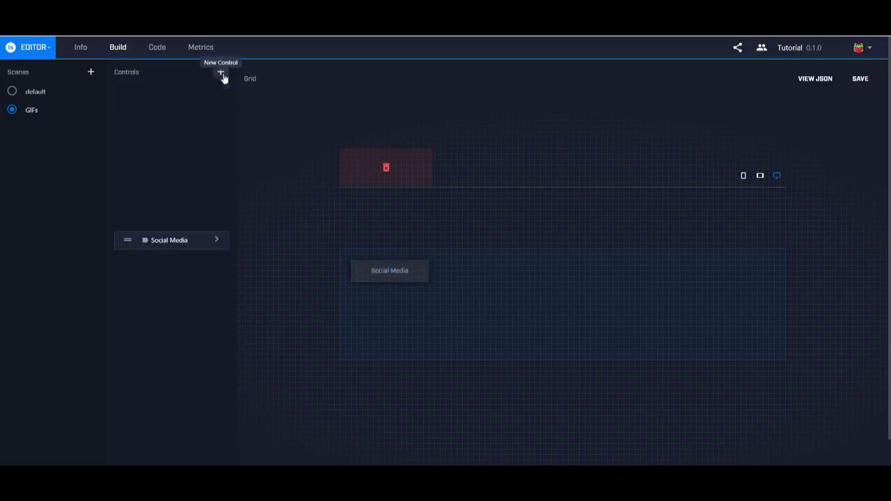
type("Twitter")
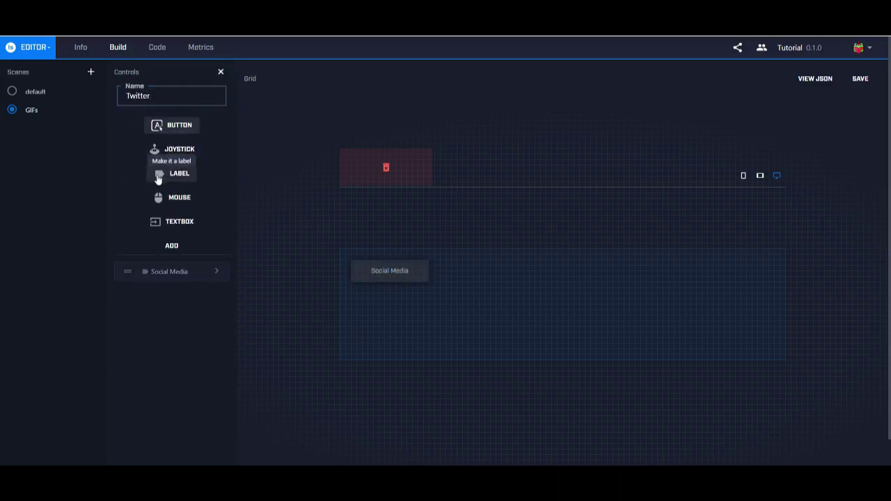
left_click(168, 131)
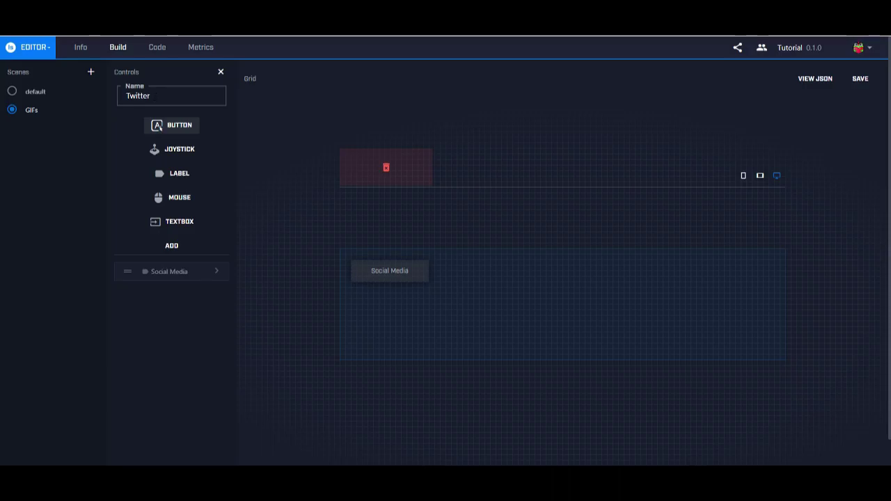
left_click(176, 248)
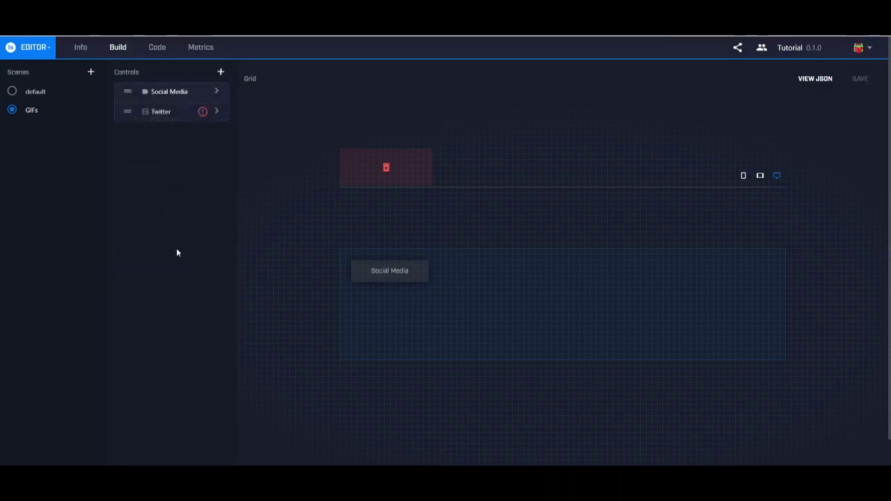
Give the Twitter button the text 'Twitter' and a Spark cost of 5.
left_click(217, 114)
left_click(268, 120)
type("Twit")
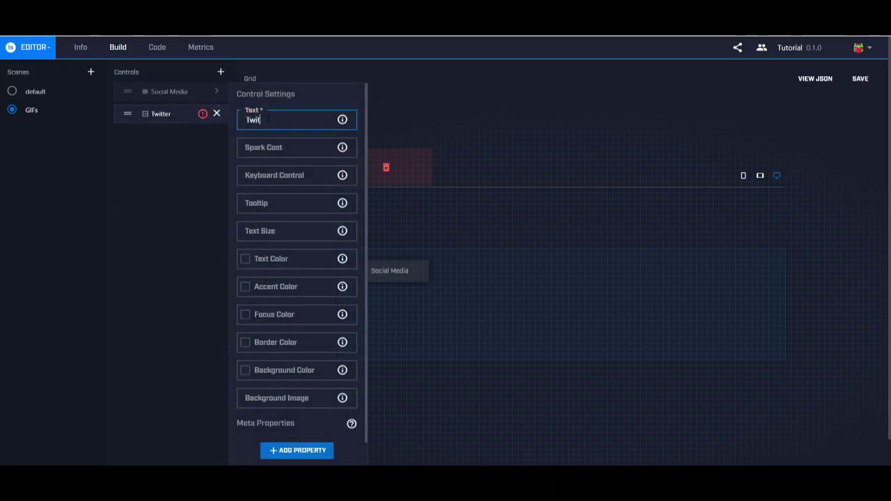
type("ter")
left_click(273, 146)
type("5")
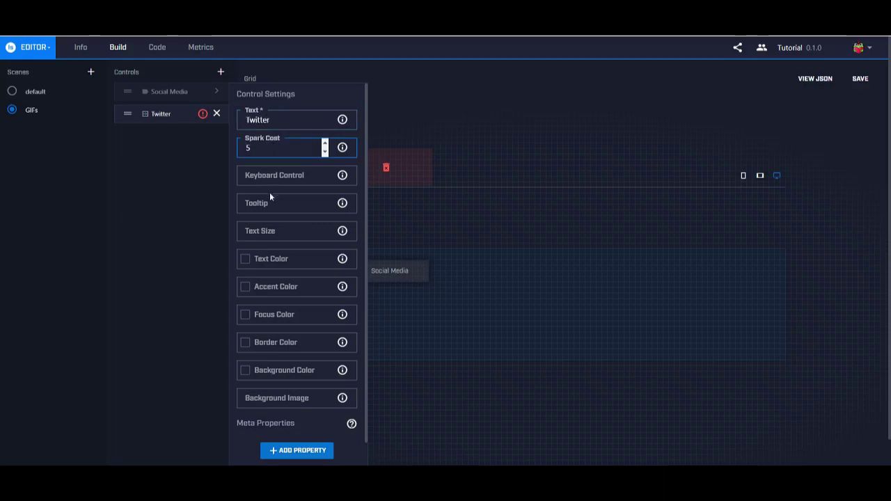
left_click(267, 230)
left_click(277, 286)
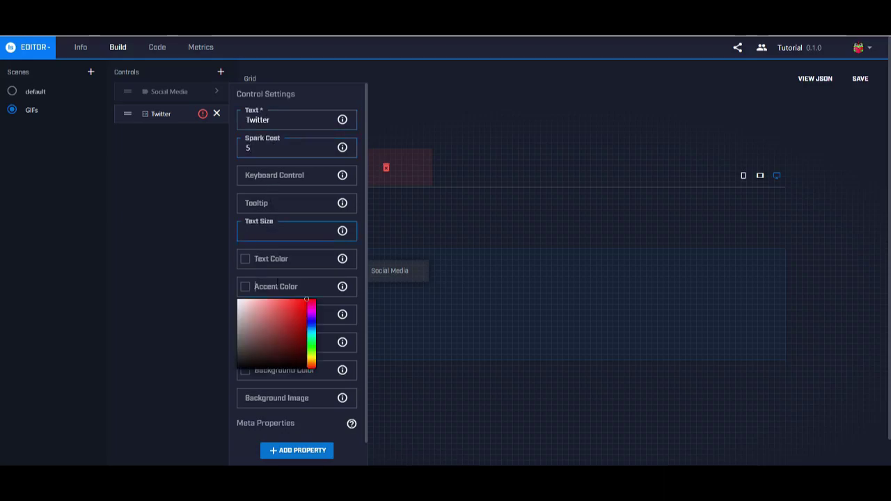
left_click(277, 258)
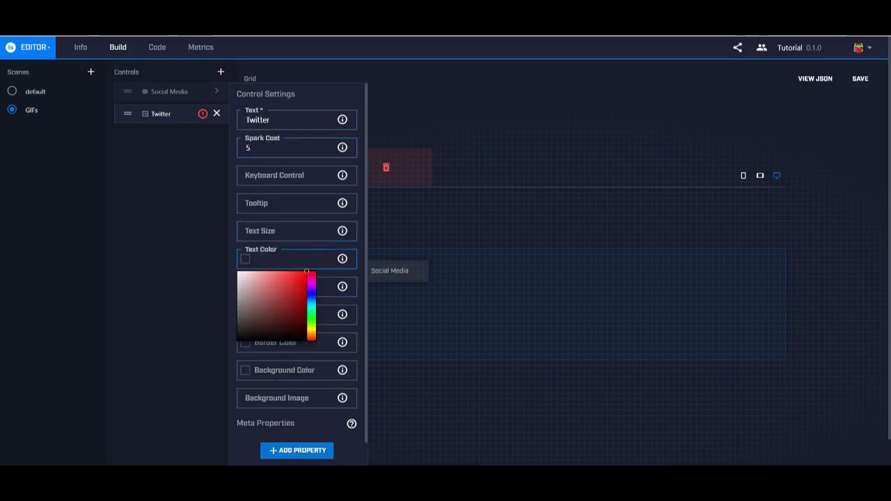
left_click(284, 372)
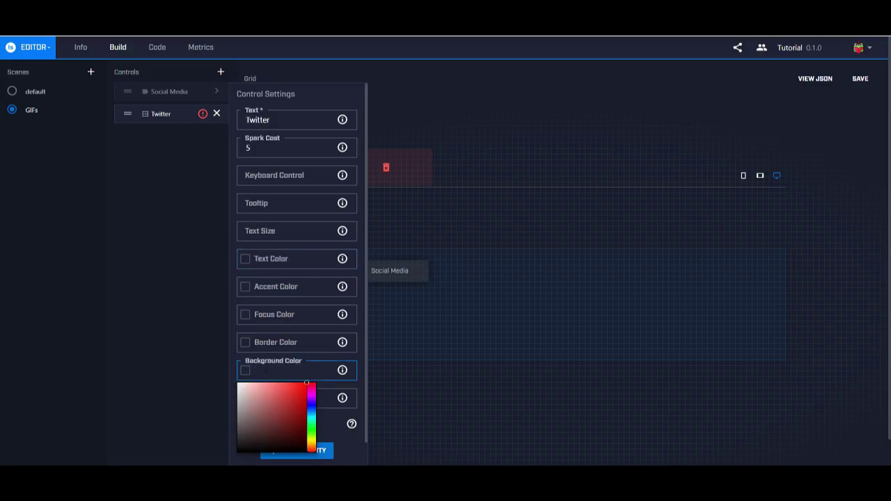
left_click(282, 399)
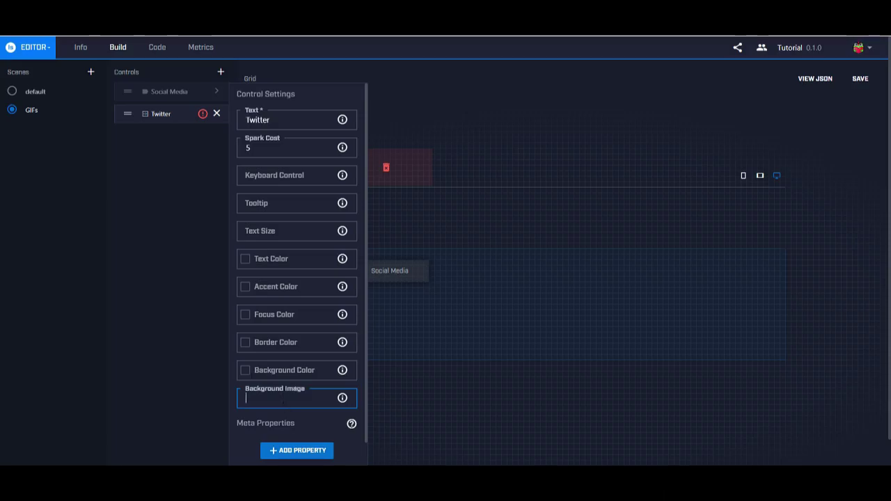
left_click(216, 114)
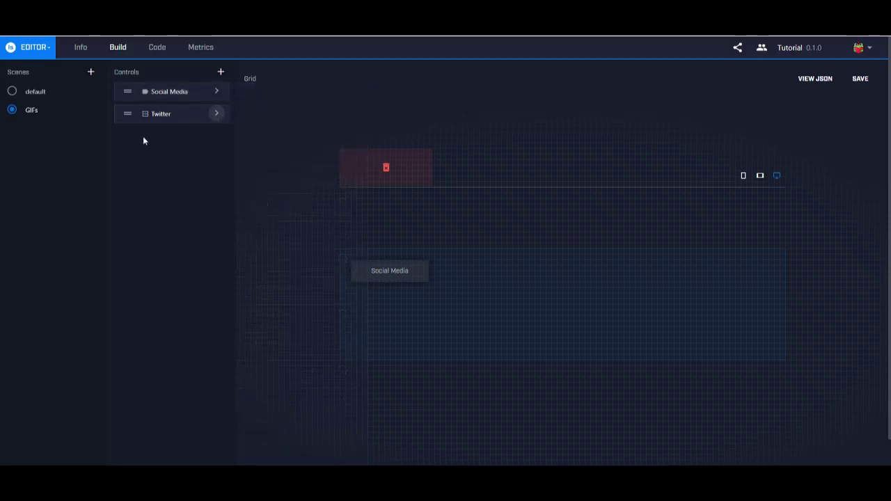
Drag the Twitter button onto the grid just below the Social Media label.
left_click_drag(143, 115, 426, 311)
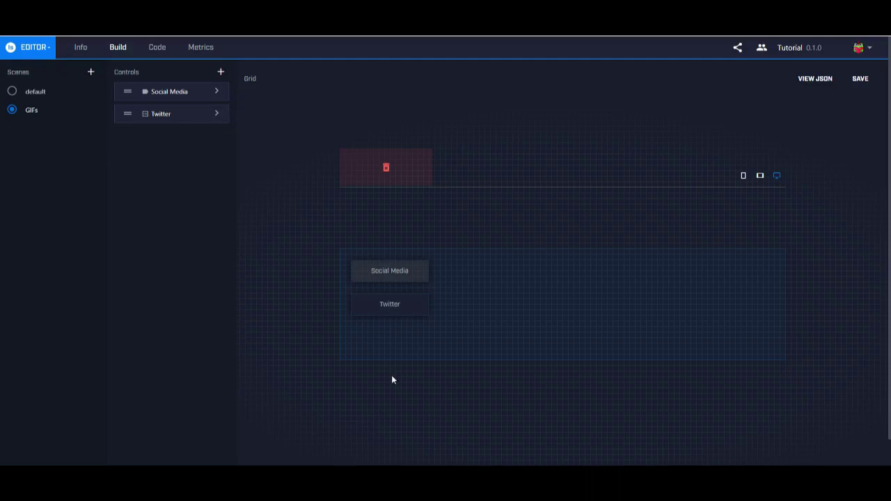
Add a BUTTON control named 'GIFs' to the scene.
left_click(221, 71)
type("GIFs")
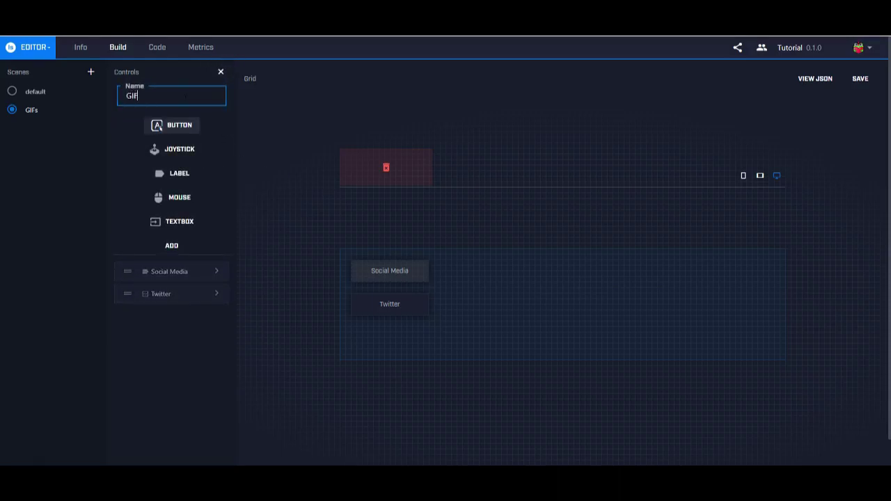
left_click(180, 129)
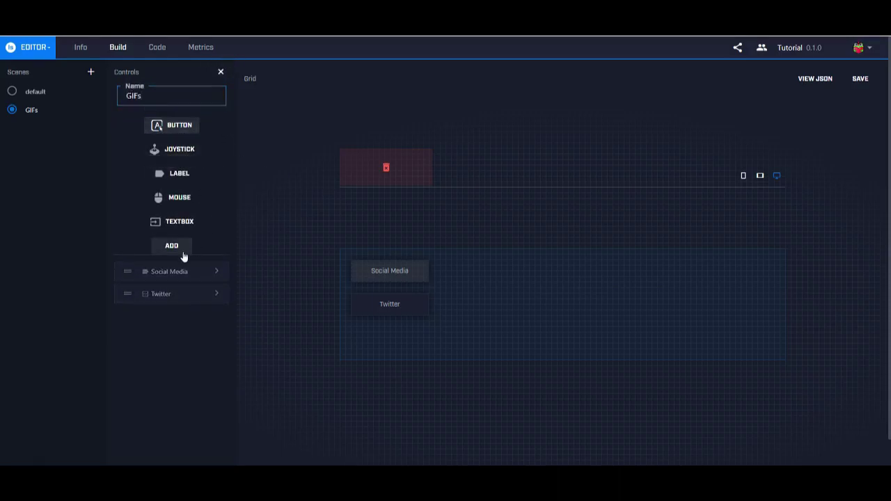
left_click(171, 246)
Place the GIFs button on the right side of the grid.
left_click_drag(127, 135, 725, 314)
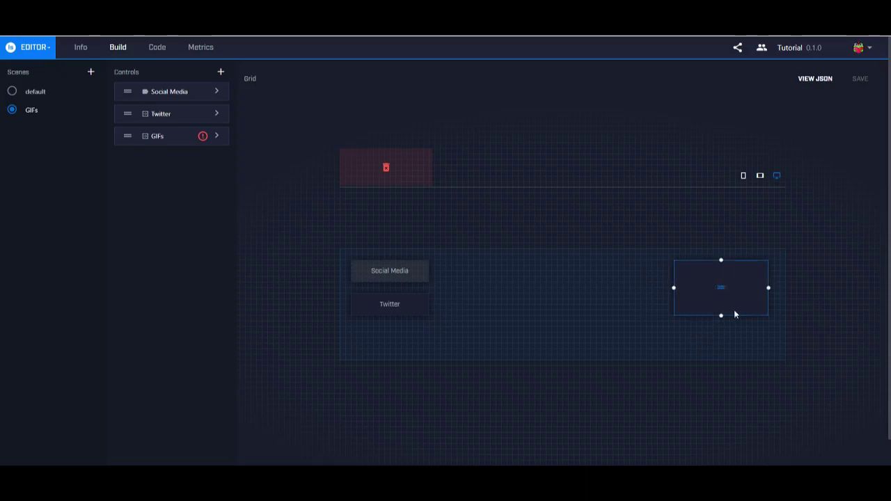
left_click(21, 110)
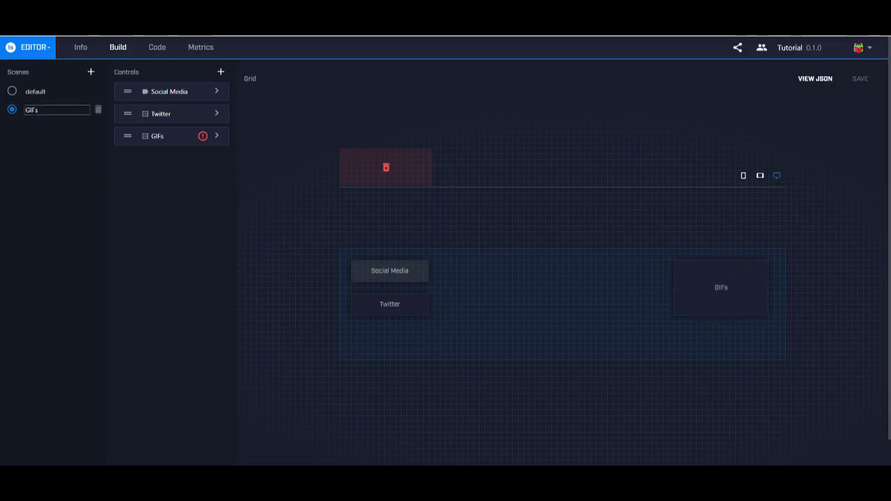
left_click(42, 189)
Set the GIFs button's text to 'GIFs' and save the Tutorial project.
left_click(217, 136)
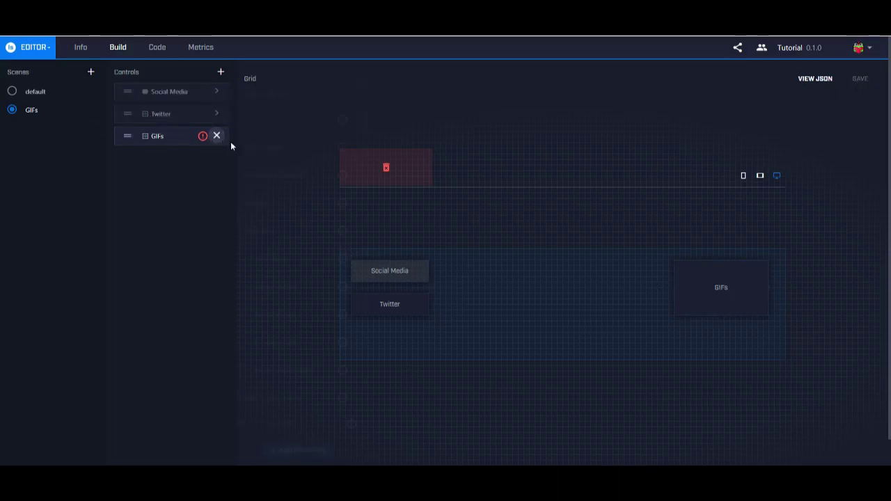
type("Gi")
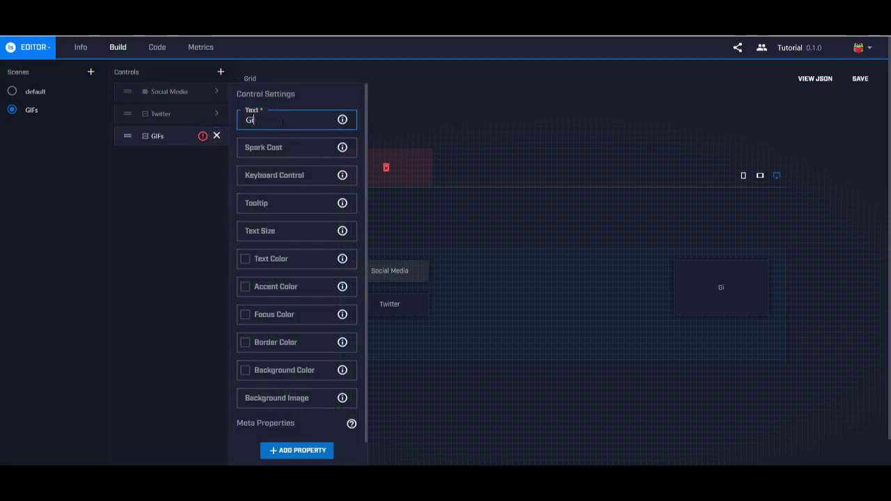
key("BackSpace")
type("IF")
key("BackSpace")
key("BackSpace")
type("IFs")
left_click(217, 135)
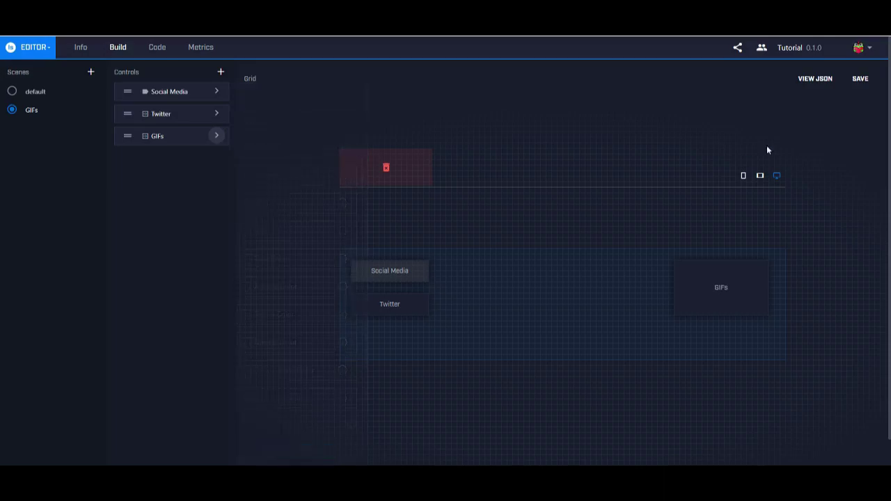
left_click(857, 88)
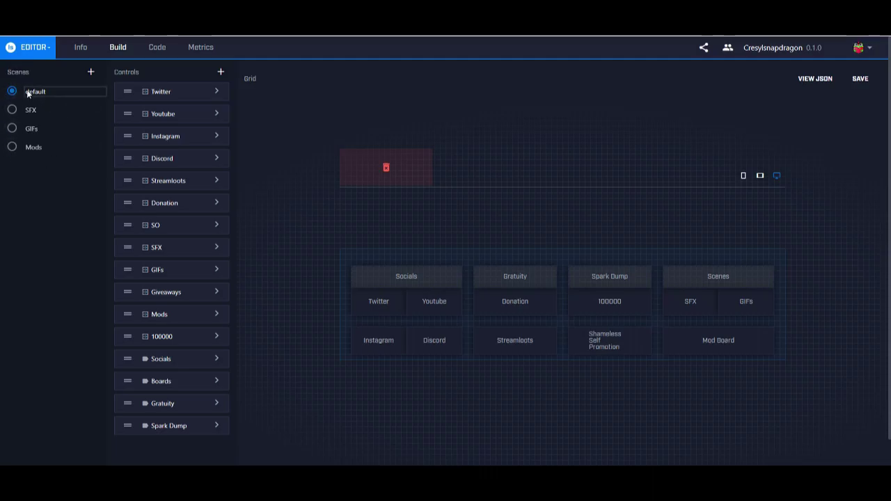
Compare the SFX, default and GIFs scene layouts, then select the Wiggle button.
left_click(18, 109)
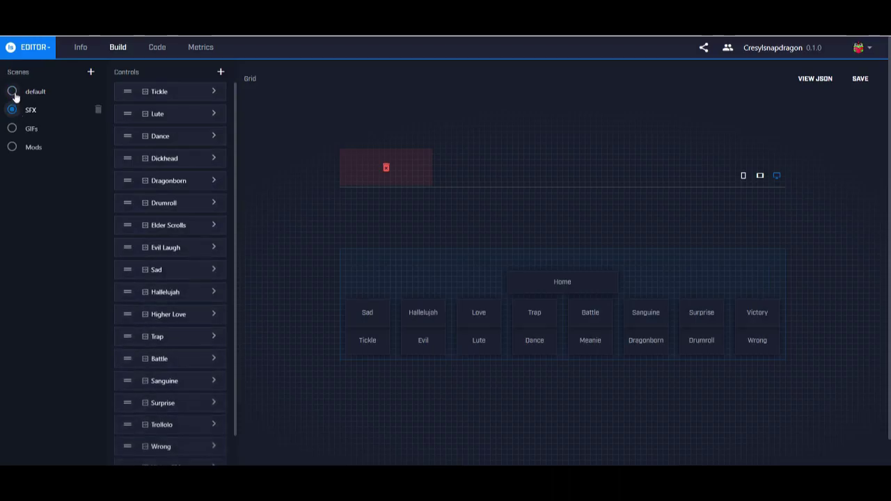
left_click(15, 95)
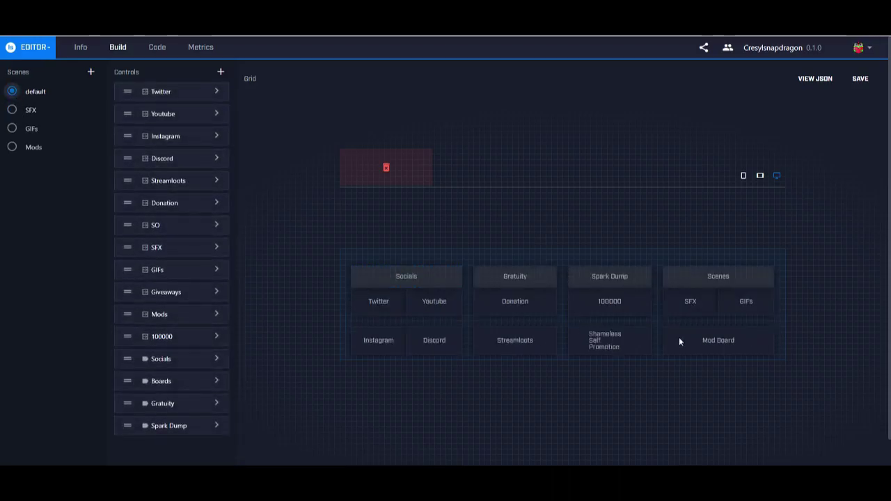
left_click(11, 111)
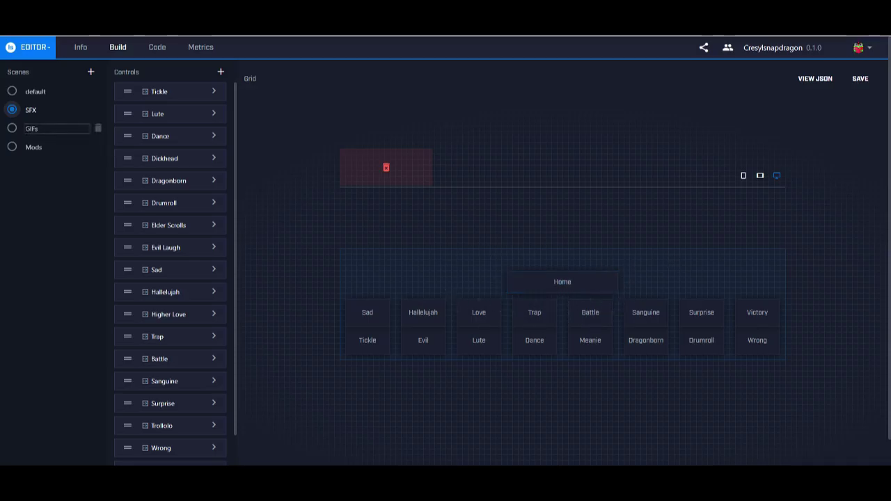
left_click(12, 92)
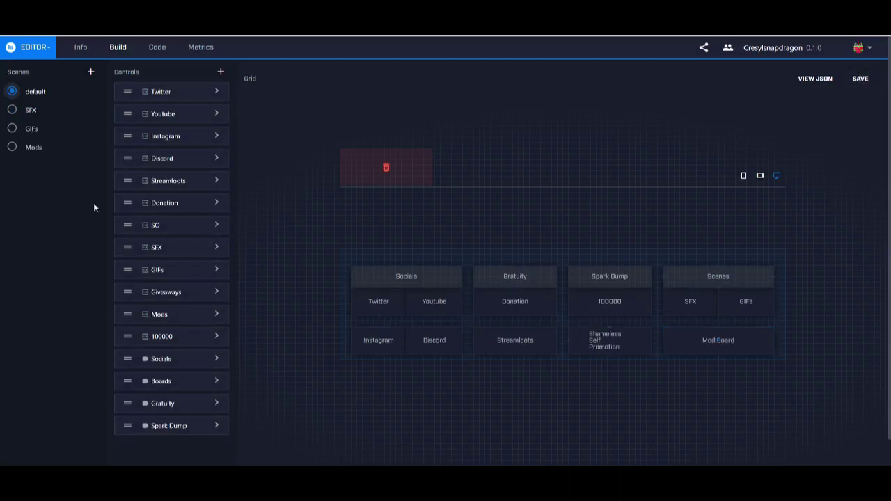
left_click(13, 128)
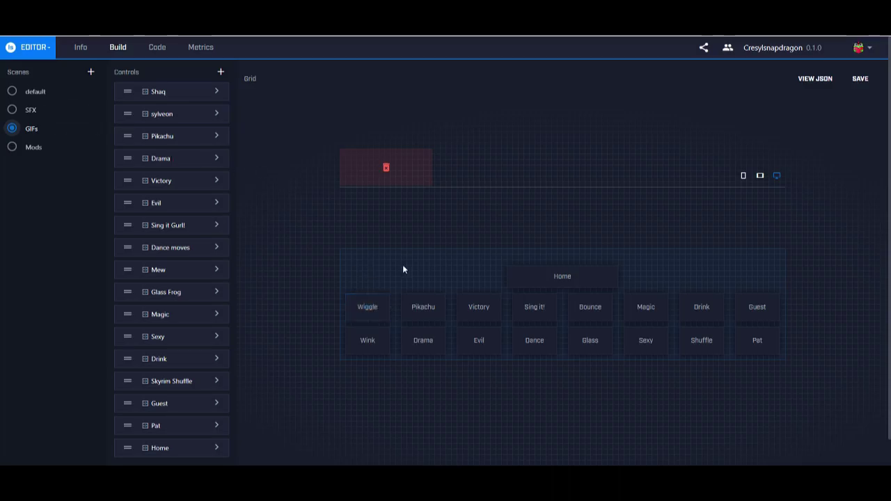
left_click(380, 314)
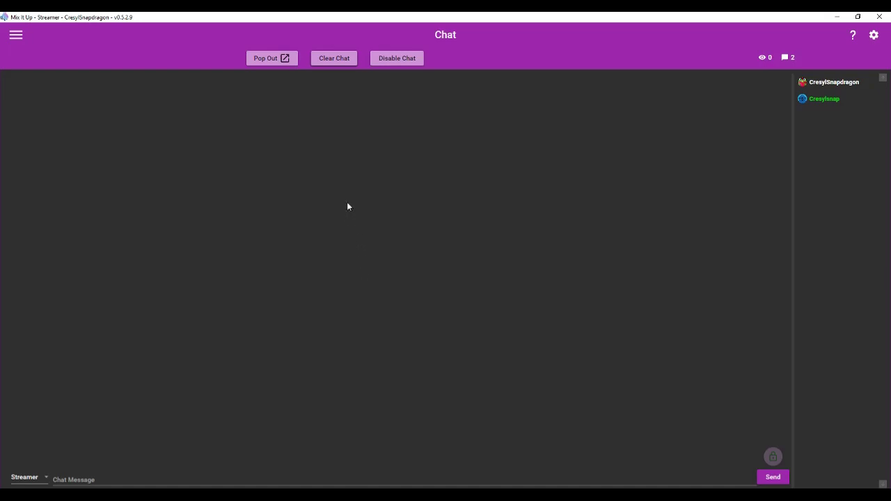
Review the Overlay service on the Services page, then go to the MixPlay page.
left_click(16, 35)
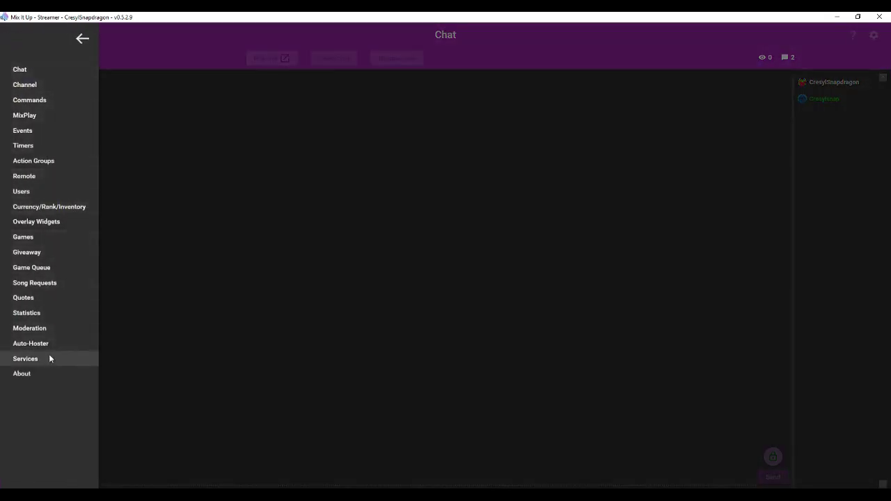
left_click(48, 359)
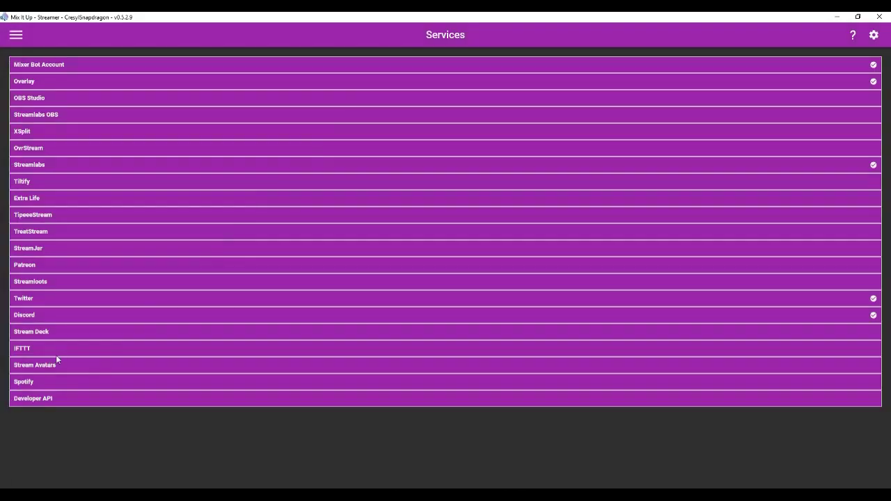
left_click(96, 80)
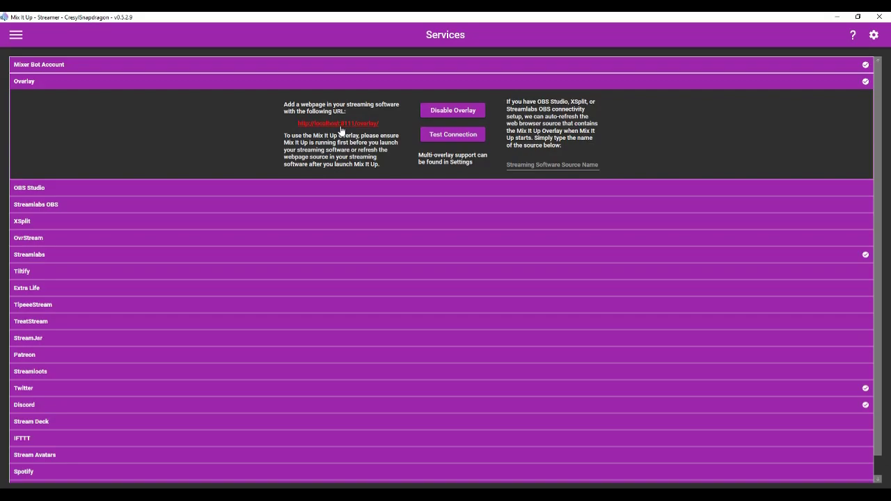
left_click(17, 35)
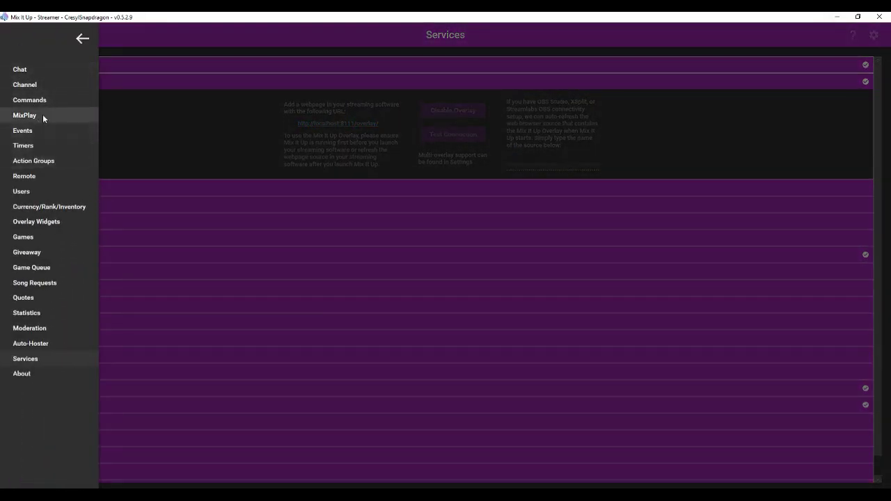
left_click(43, 114)
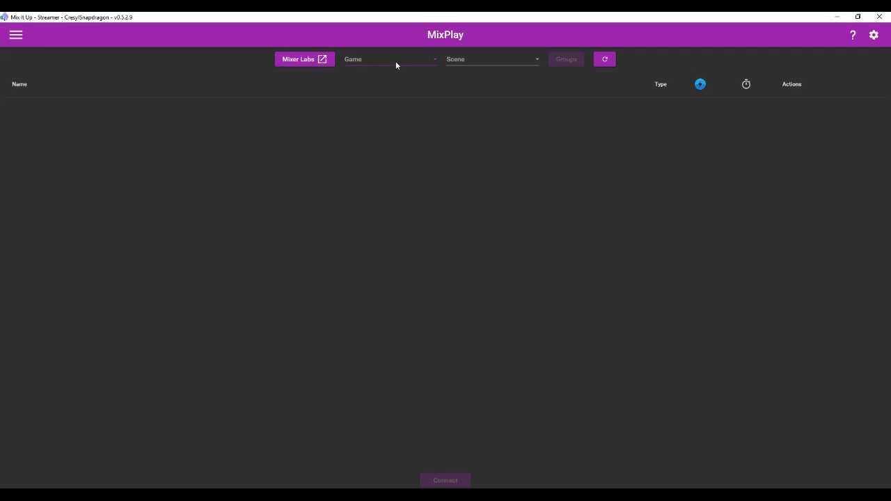
Choose the streamer's own project in the Game dropdown, then return to the browser editor.
left_click(358, 61)
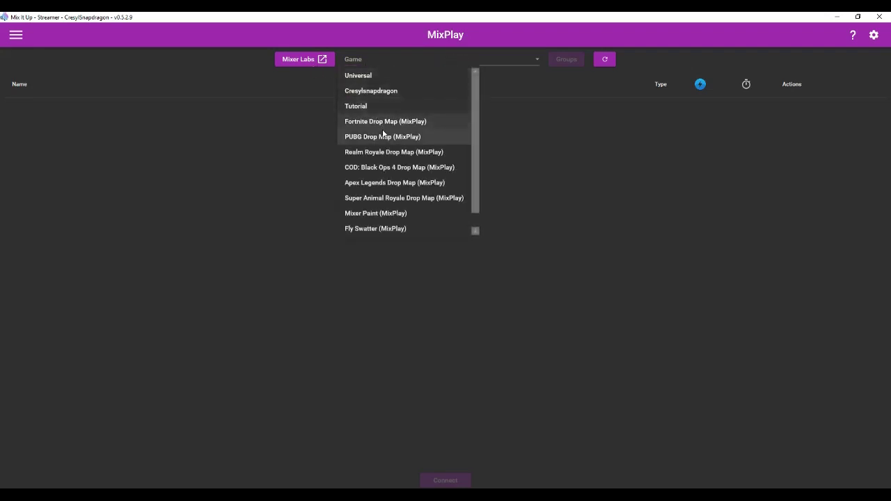
left_click(390, 91)
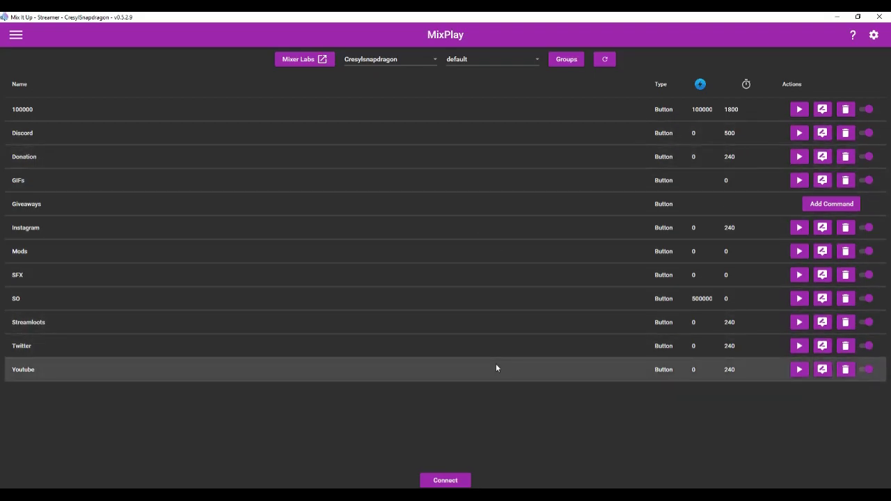
key("alt+Tab")
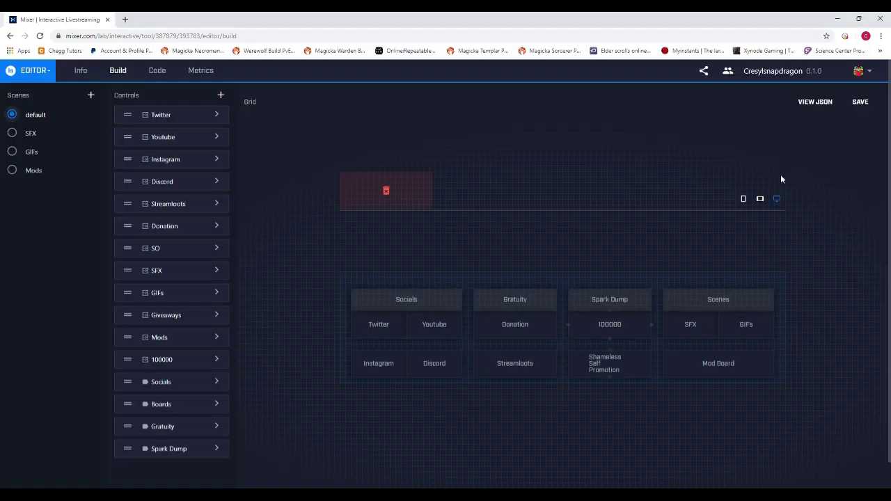